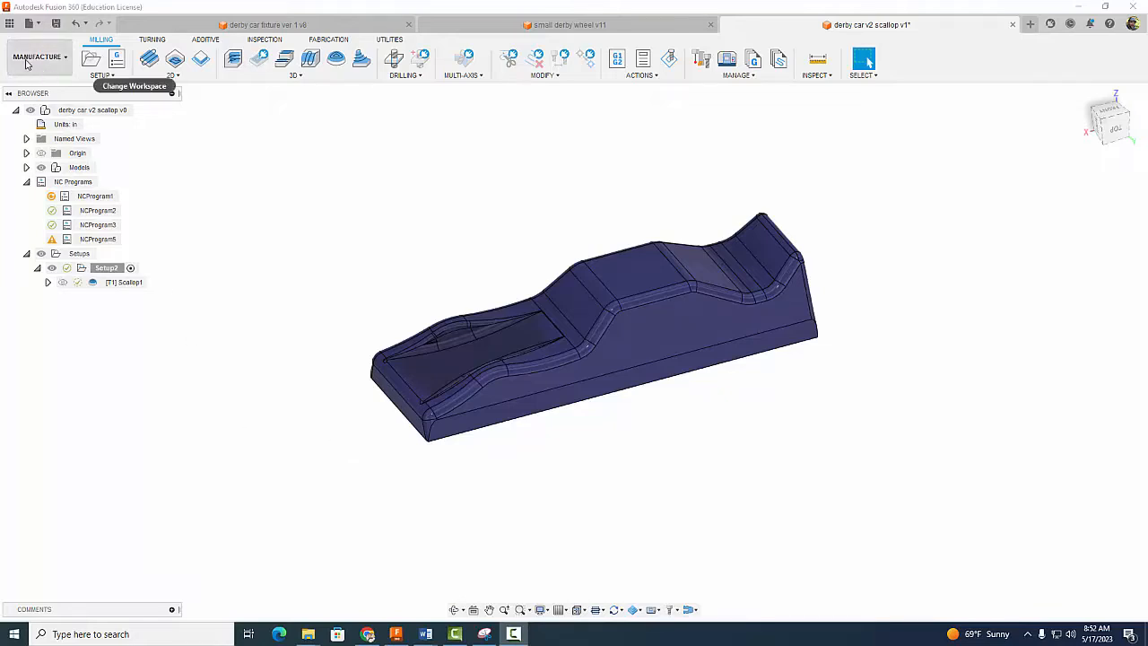
Step: Inspect the Scallop1 toolpath and start post processing Setup2
click(126, 283)
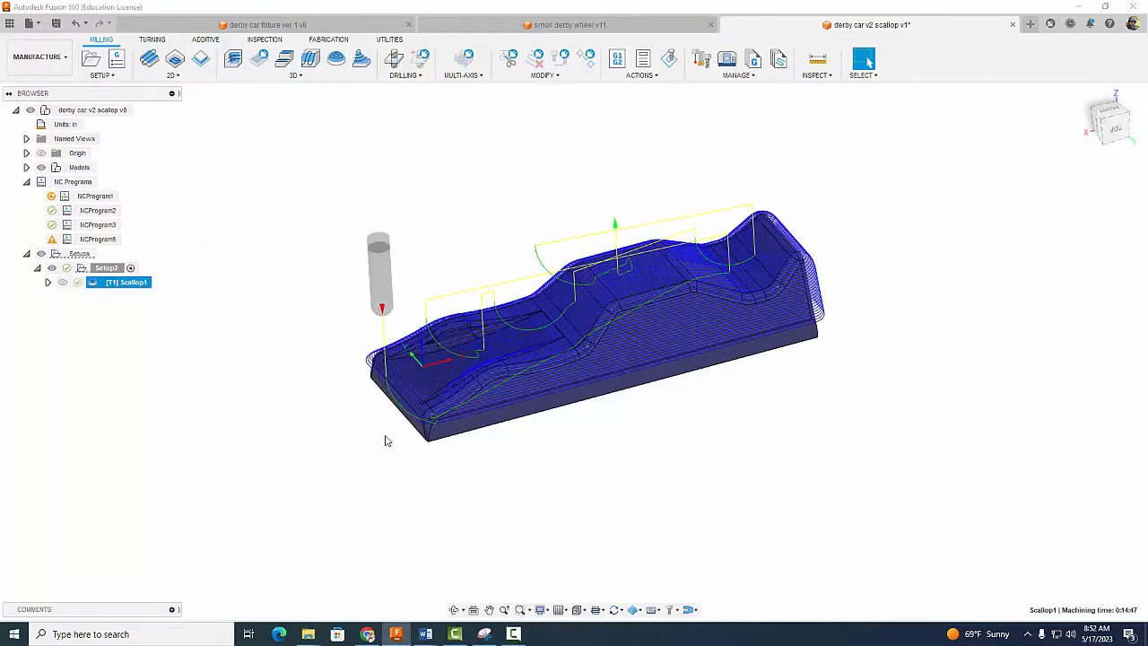
click(943, 382)
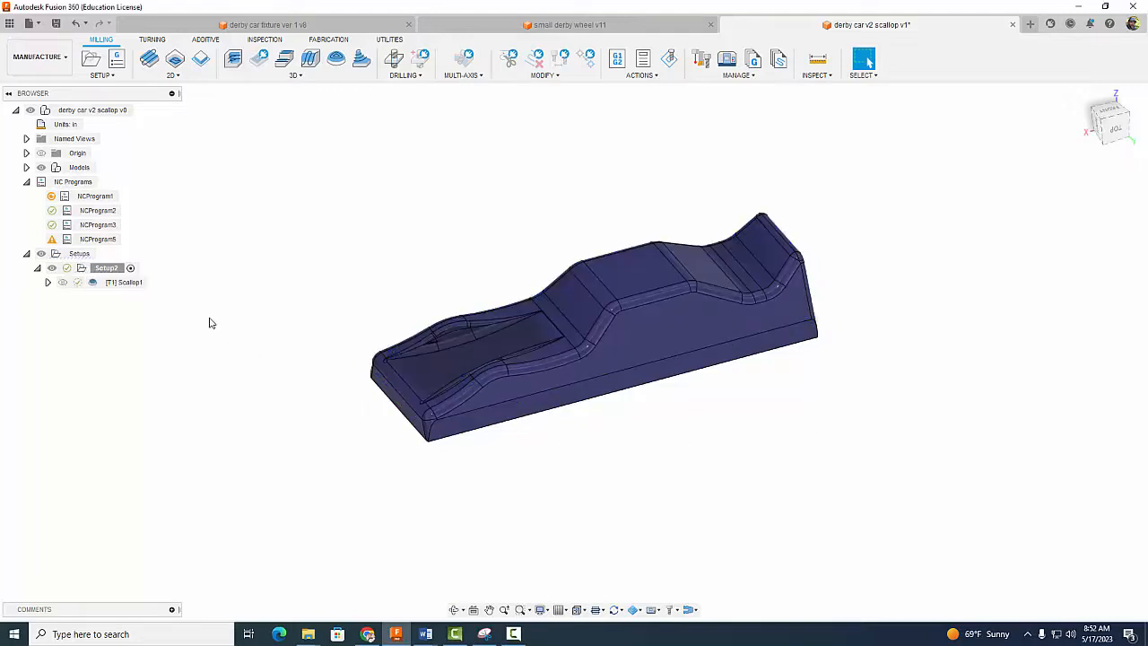
click(102, 268)
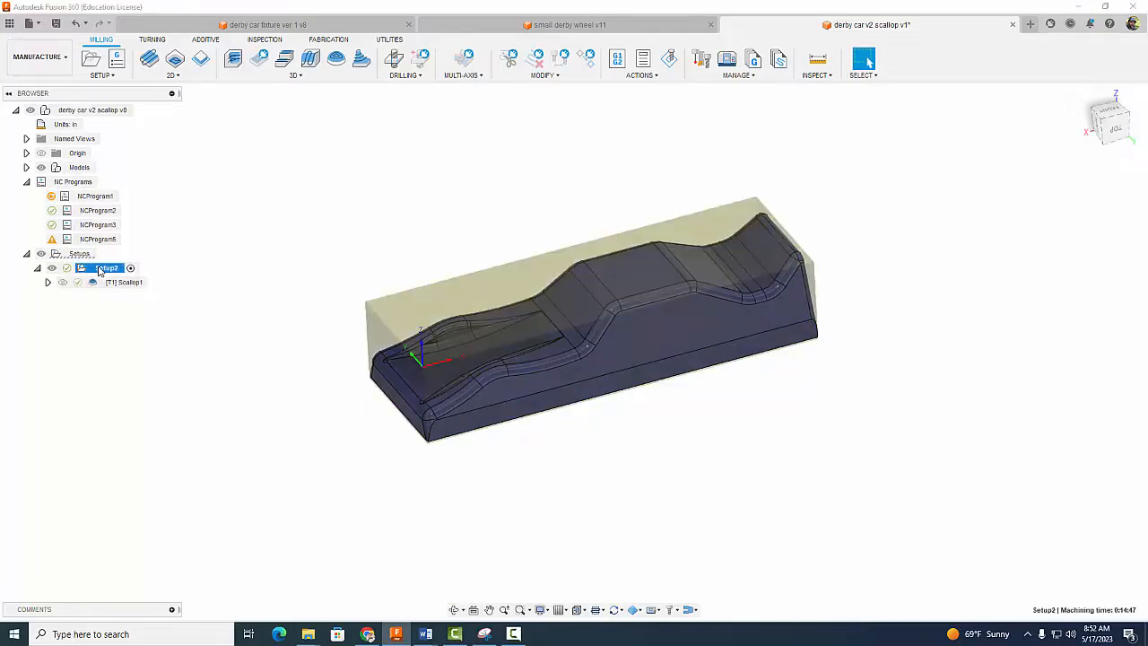
right_click(99, 269)
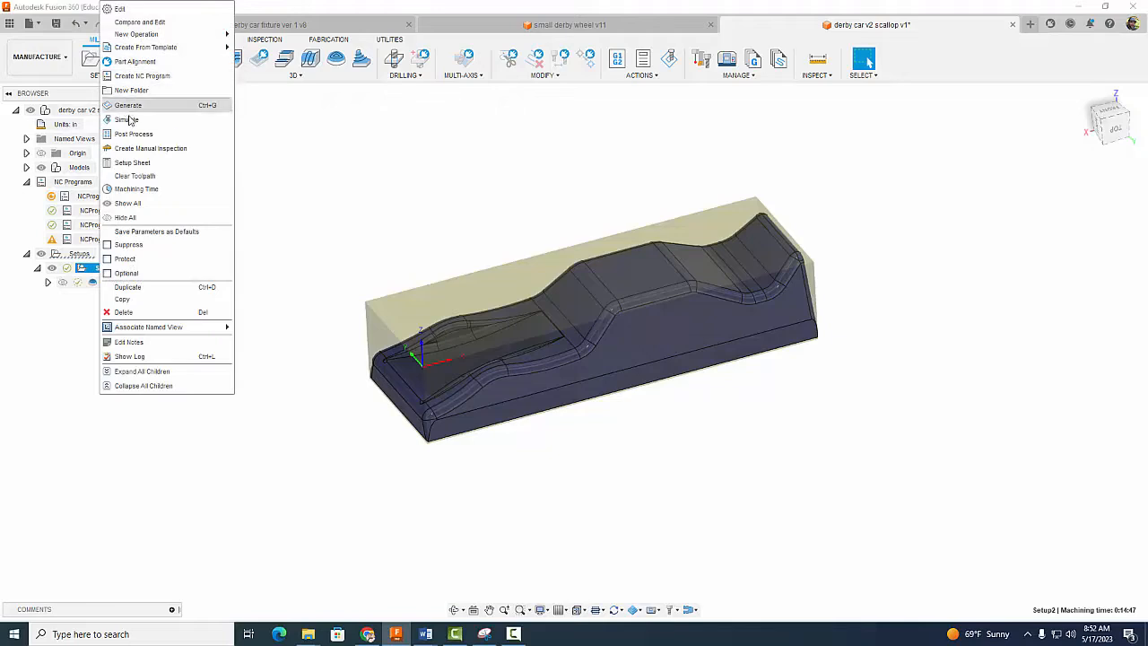
click(133, 135)
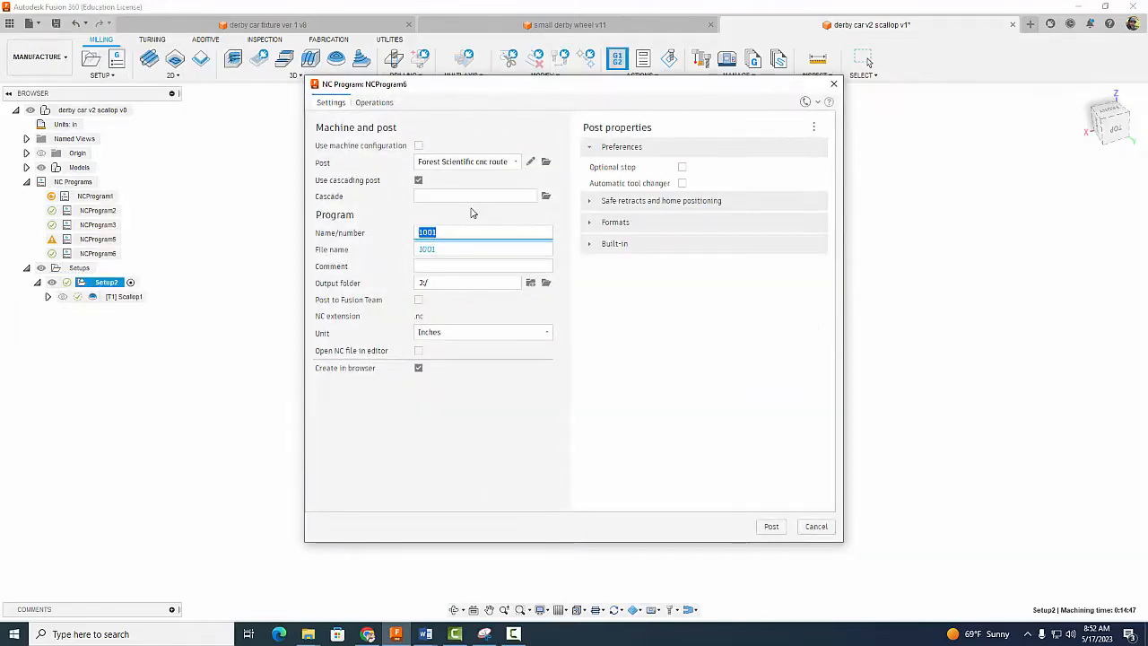
Step: Choose the Forest Scientific cnc router post from the Fusion 360 library and copy it to My Posts
click(545, 162)
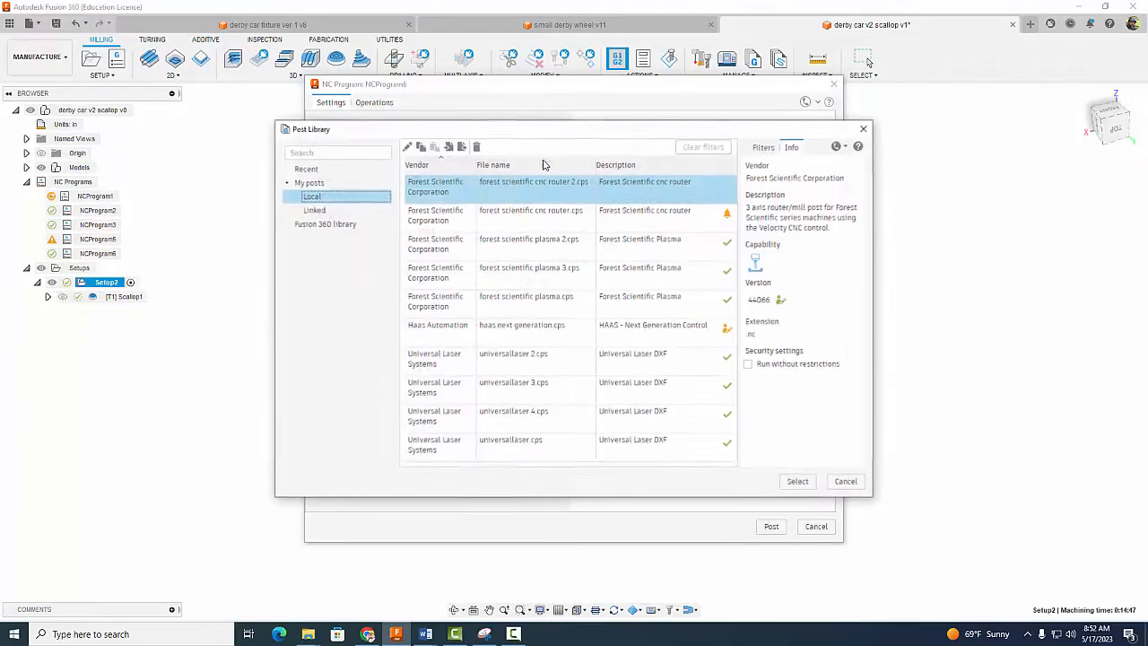
click(323, 224)
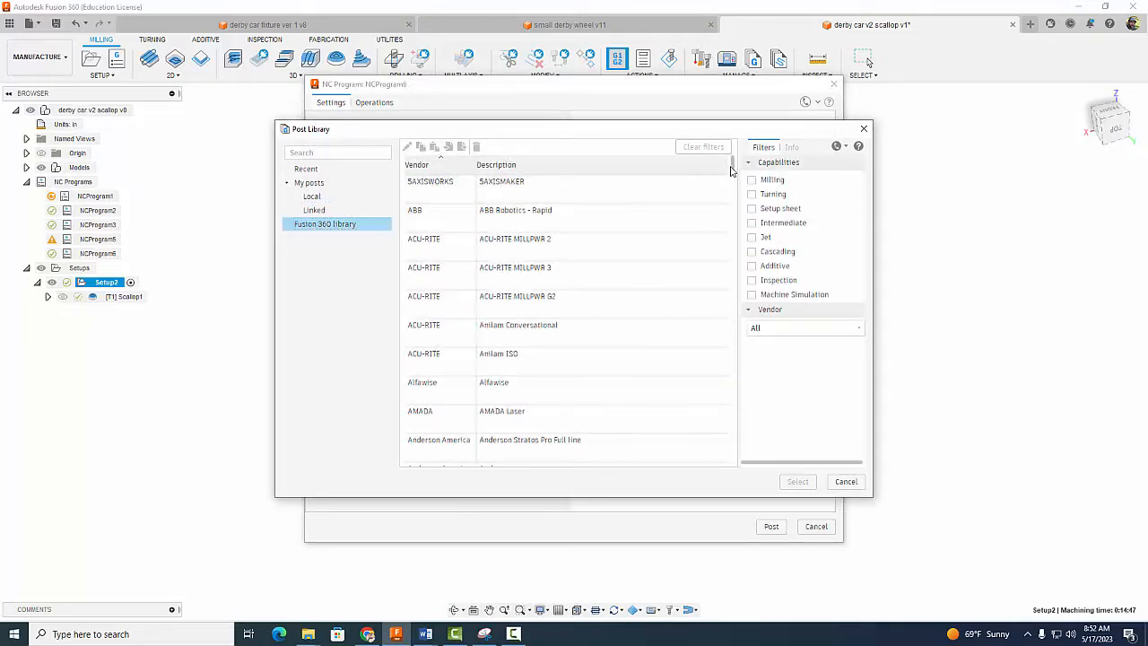
drag(732, 170, 728, 269)
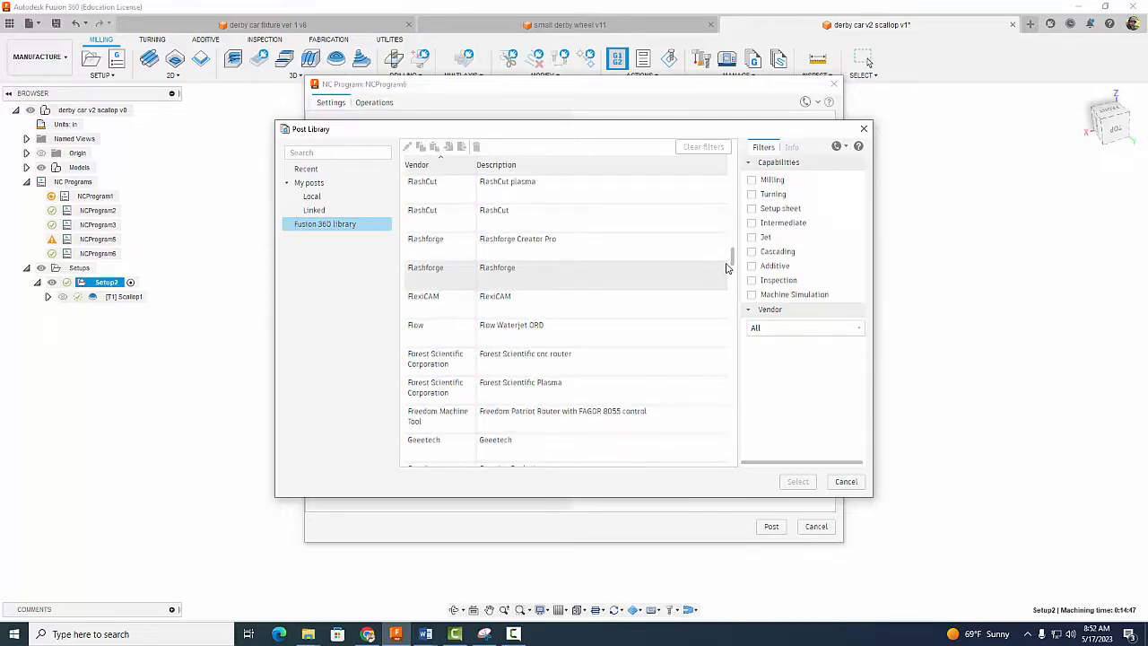
click(543, 368)
click(797, 481)
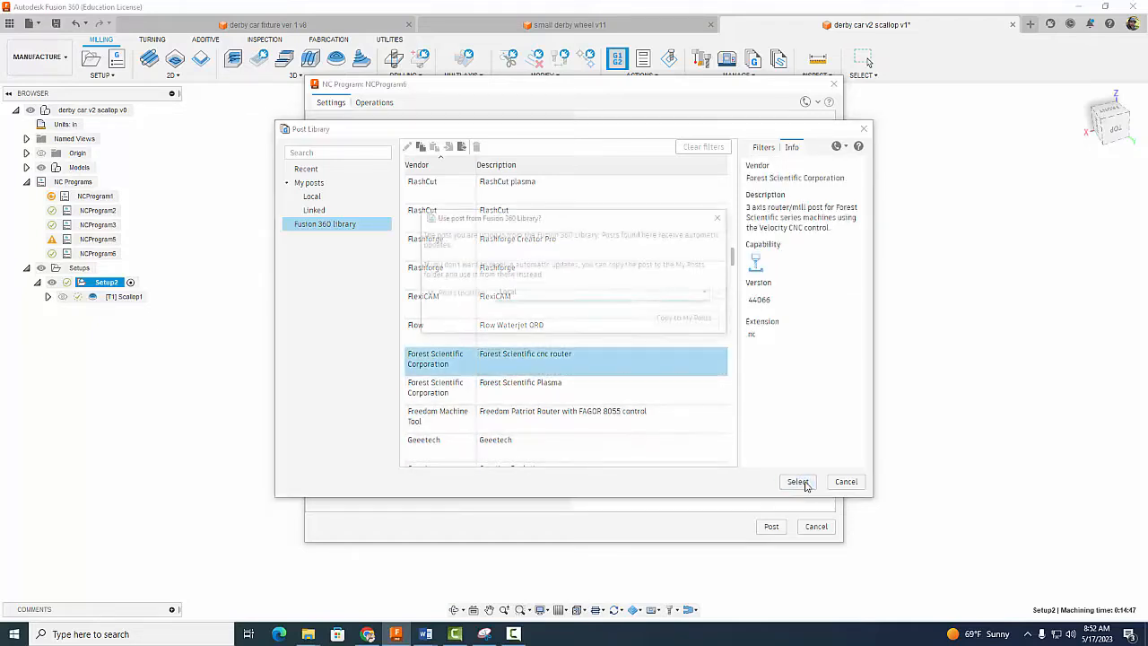
click(685, 321)
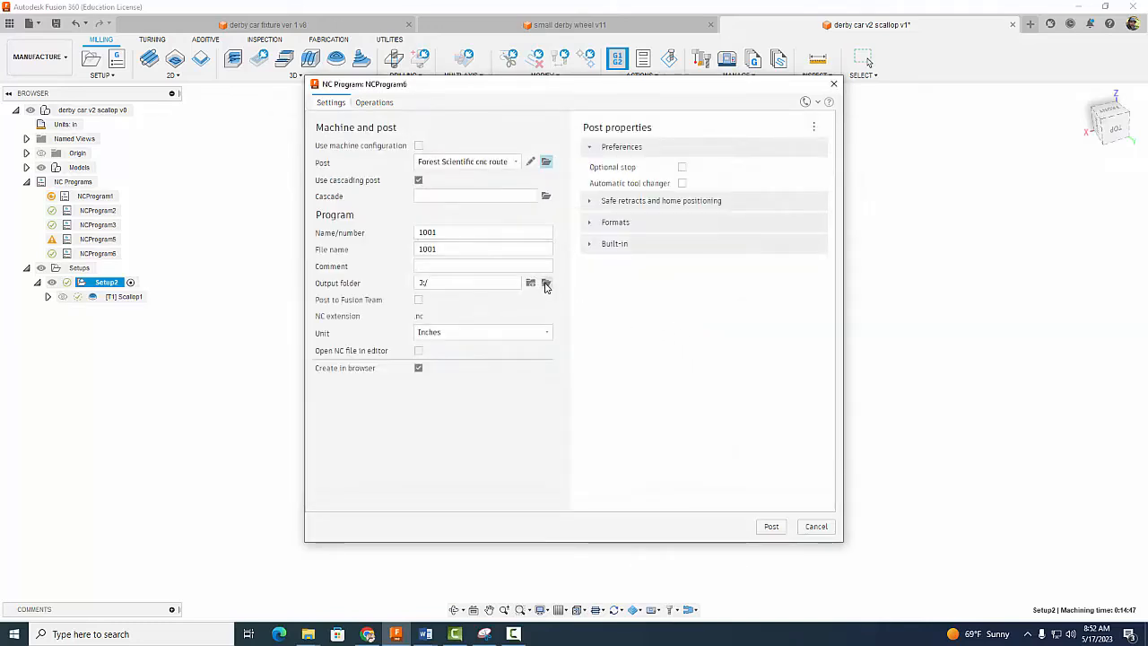
Step: Post program 1001 to USB DRIVE (J:), overwriting the existing 1001.nc file
click(546, 283)
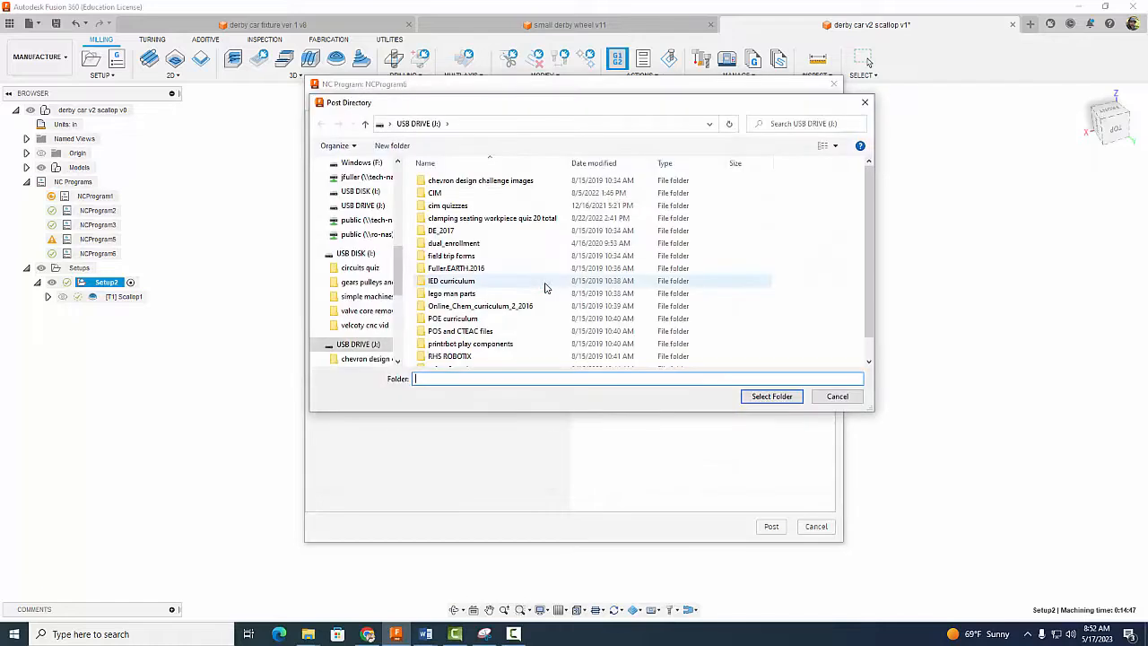
click(362, 347)
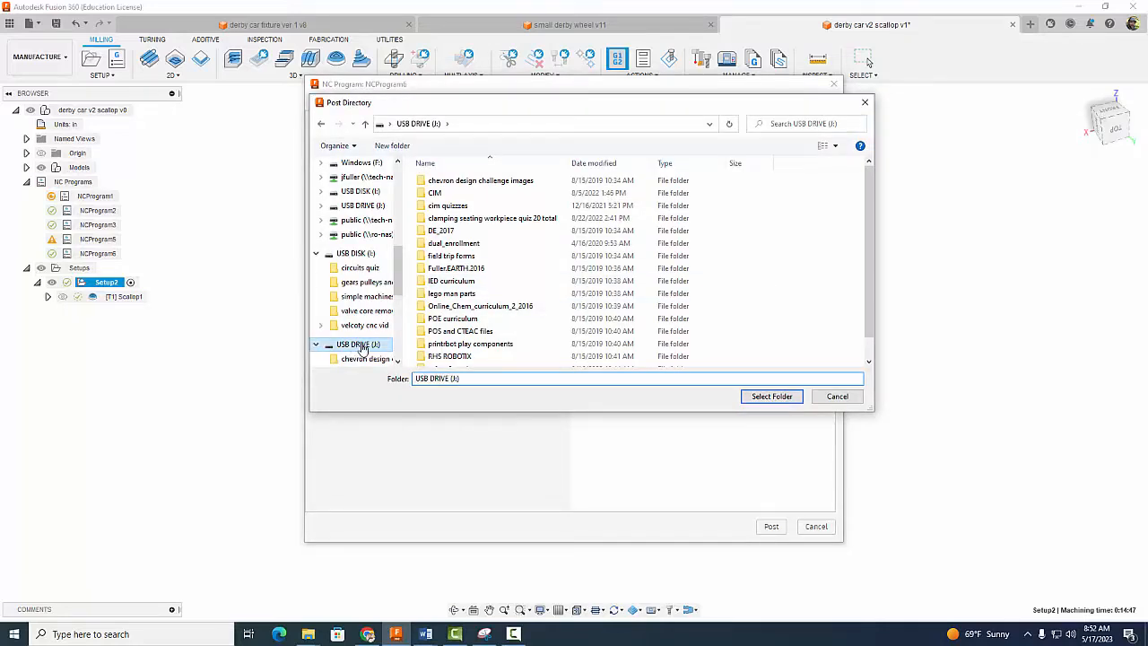
click(769, 397)
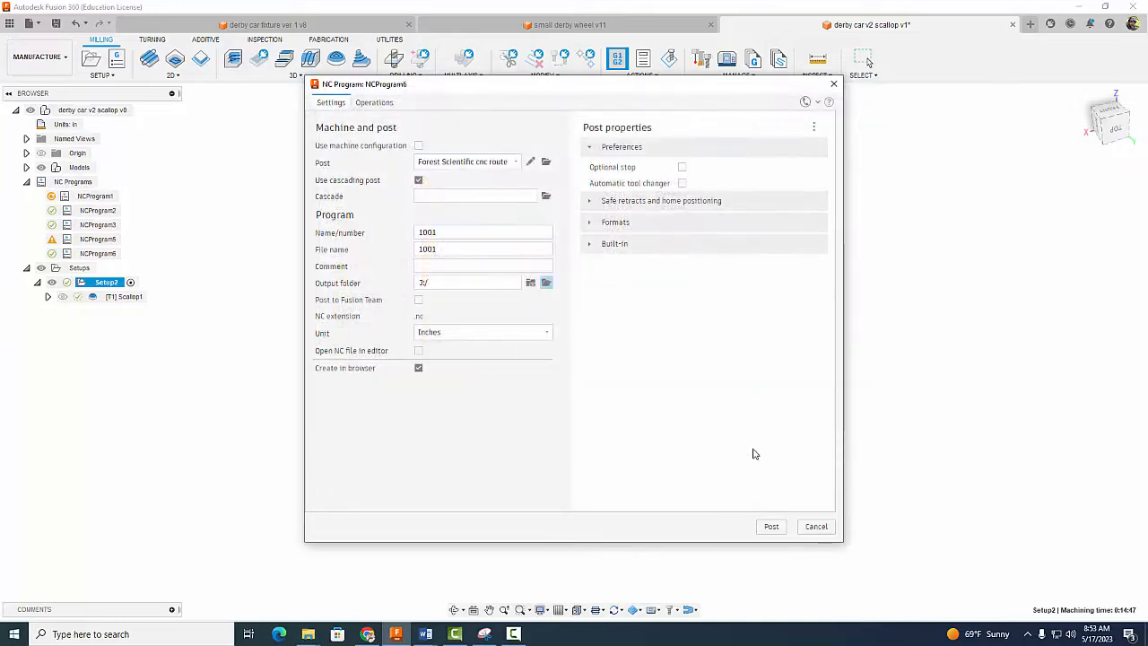
click(771, 528)
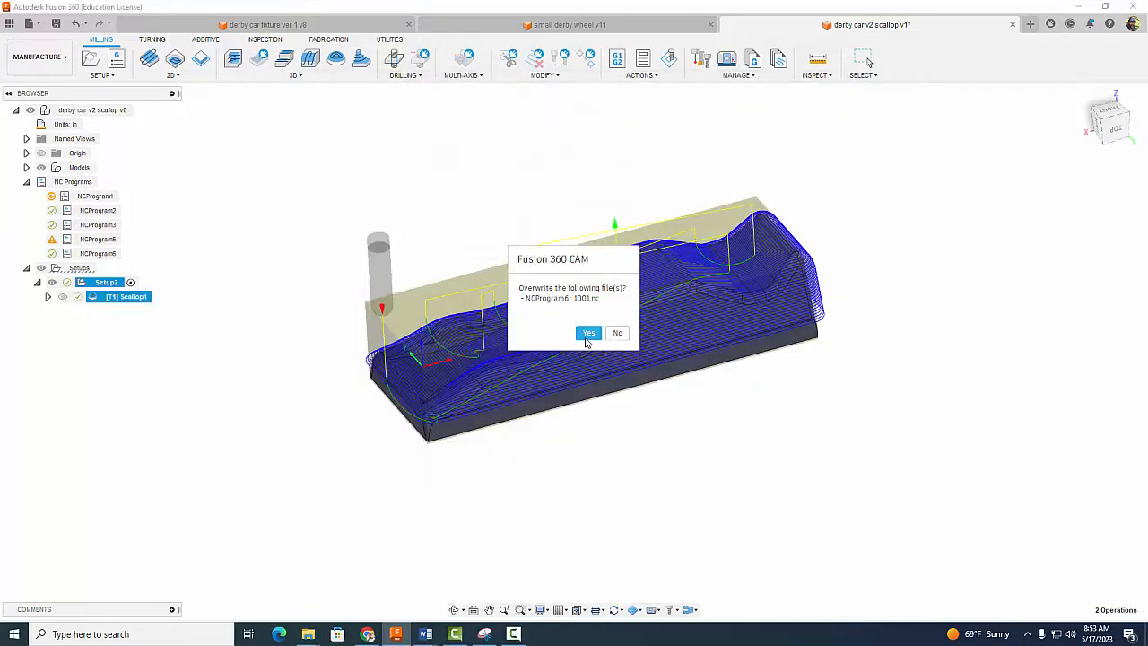
click(588, 333)
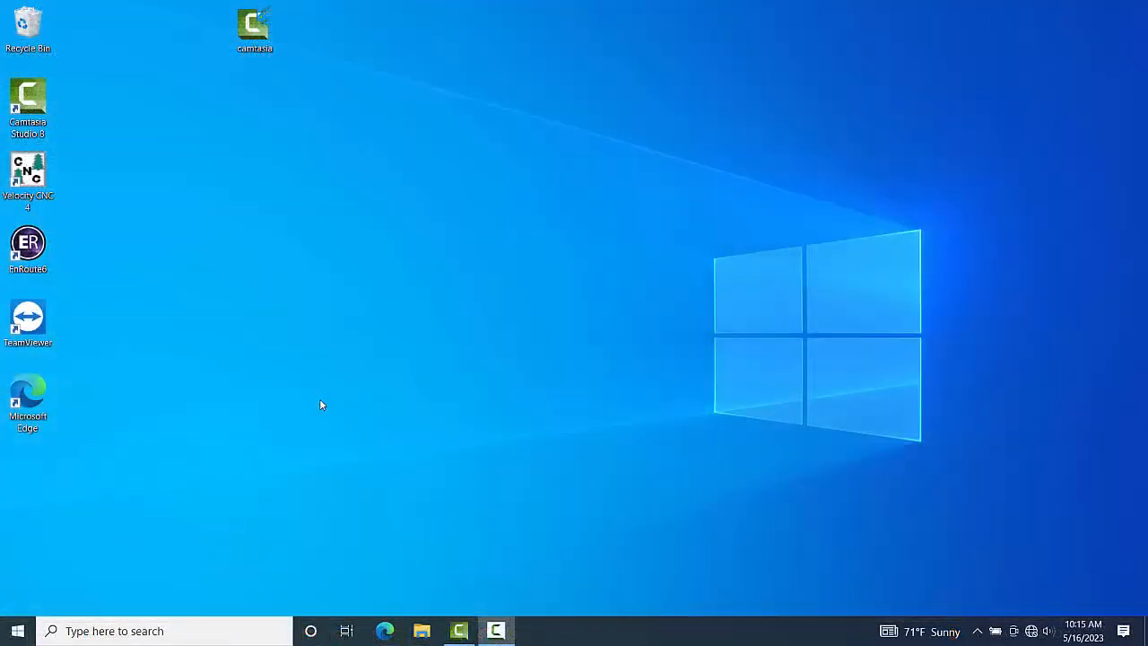
Step: Launch Velocity CNC and connect it to the controller, agreeing to the safety guidelines and checking the connection setting
double_click(34, 184)
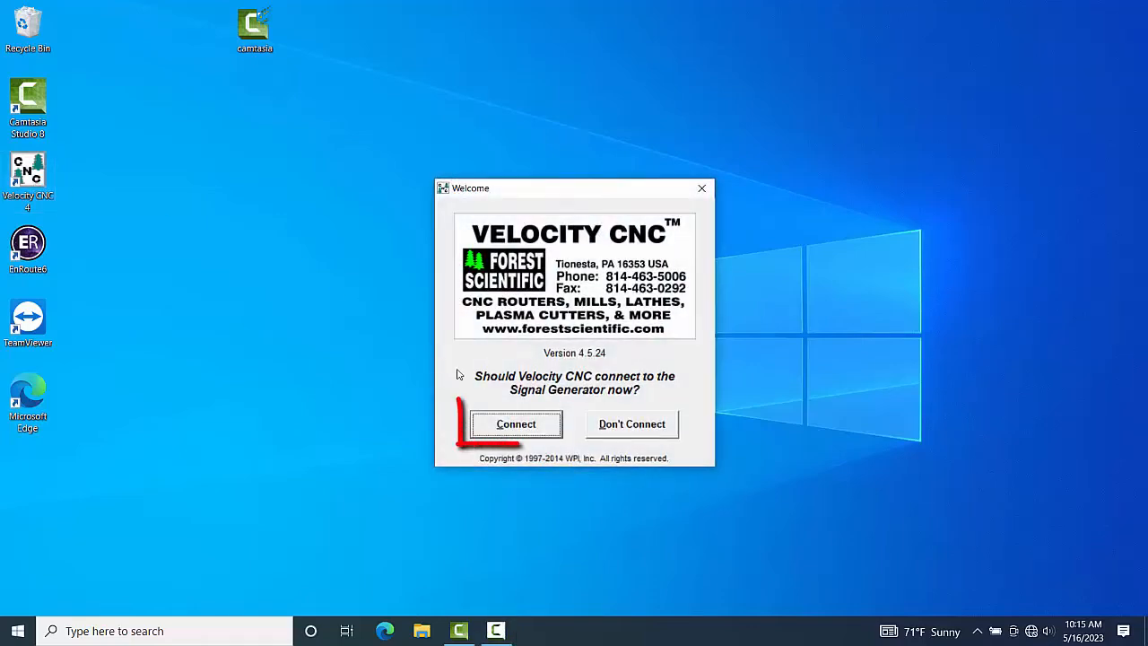
click(523, 427)
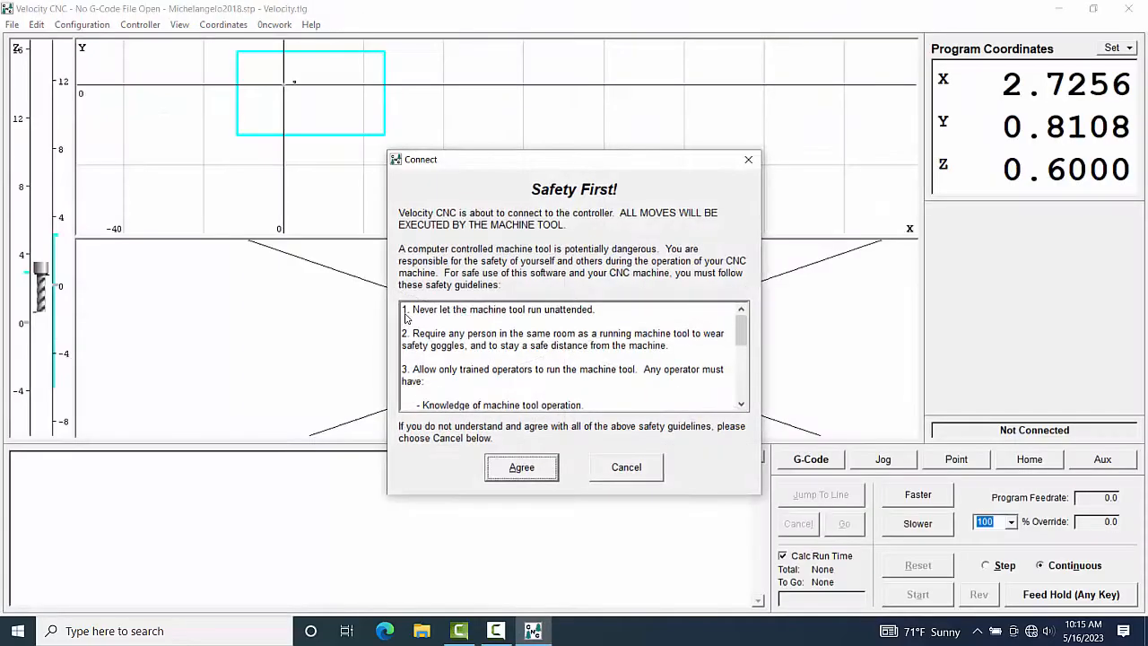
click(524, 468)
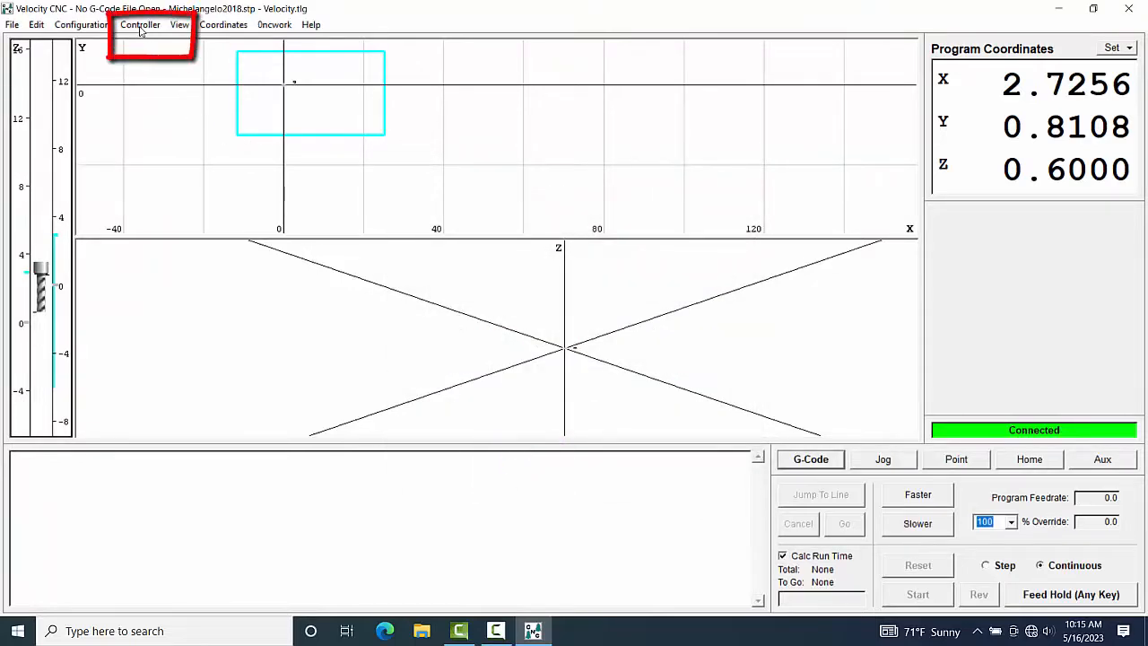
click(141, 27)
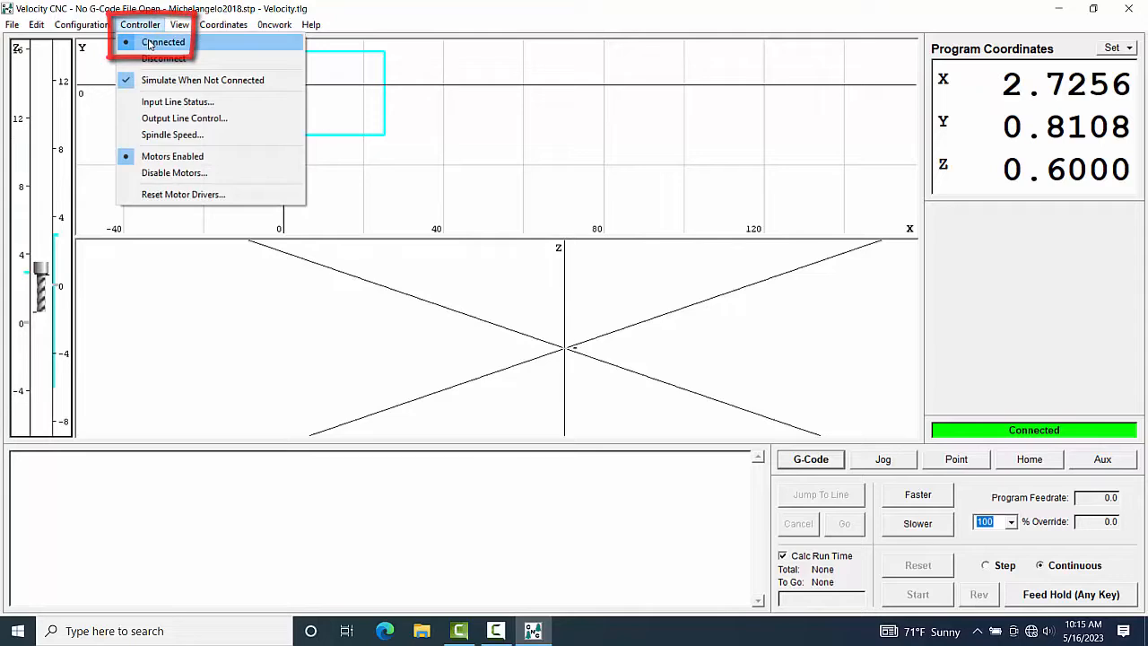
mouse_move(220, 25)
click(376, 13)
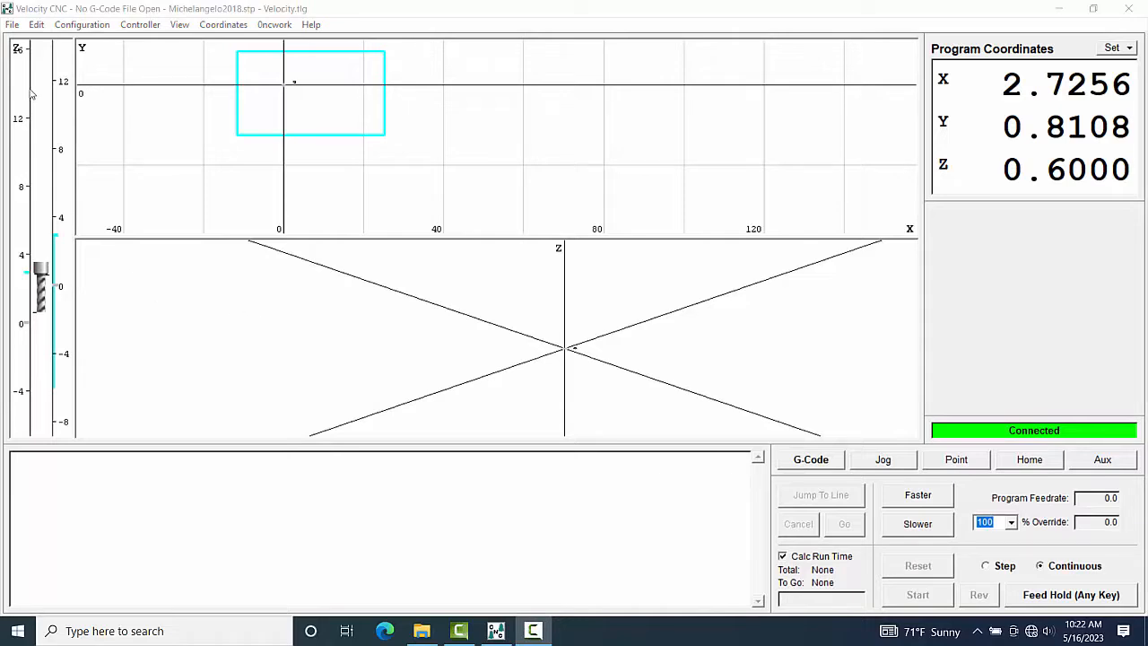
Step: Open the G-code file derby car your name.nc from USB DISK (E:)
click(12, 25)
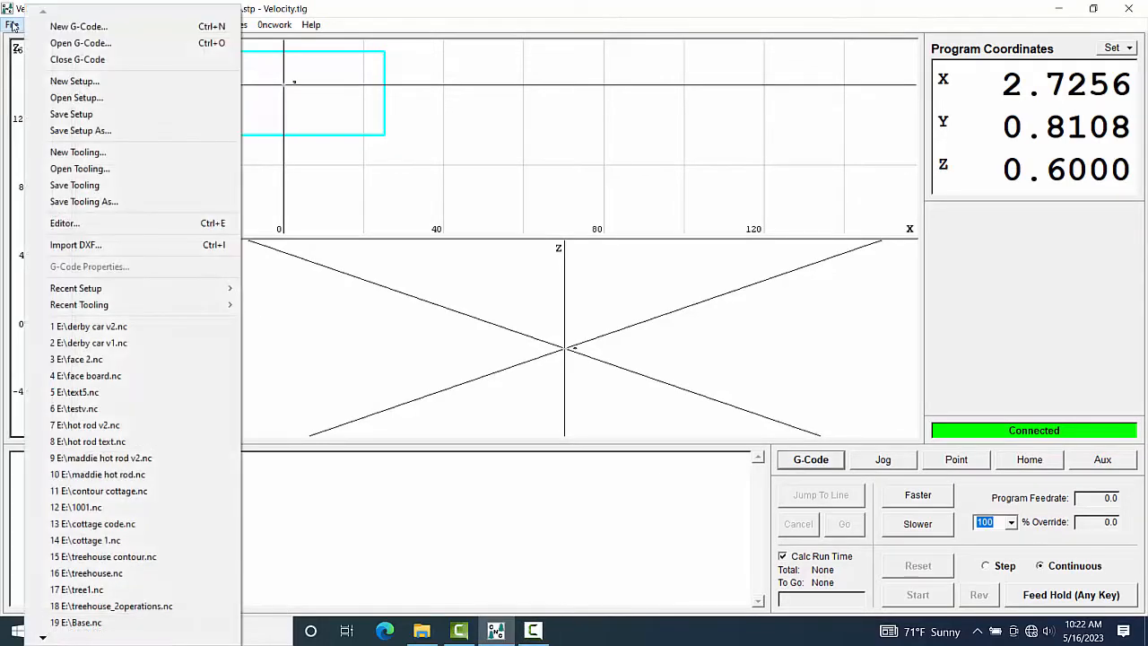
click(79, 44)
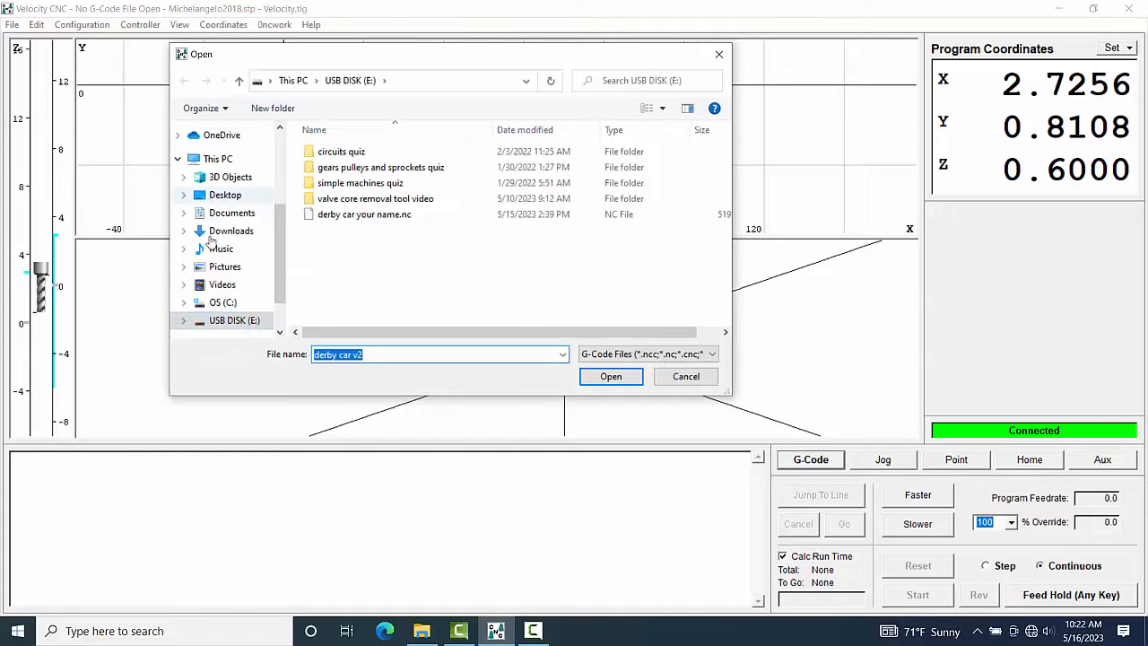
click(225, 321)
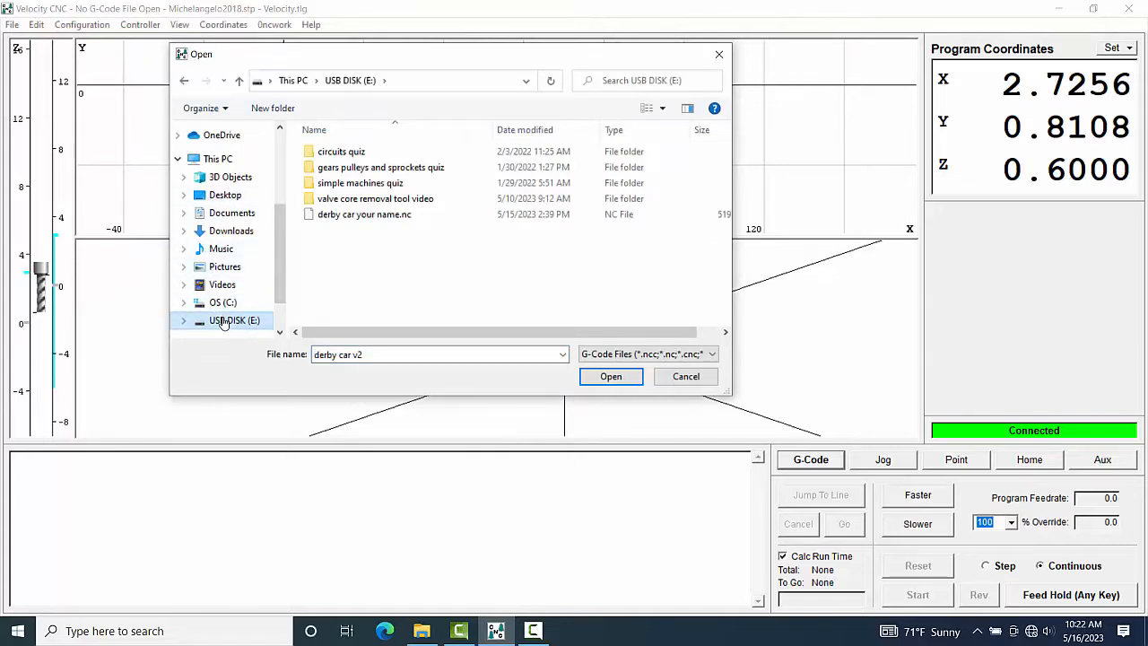
click(341, 217)
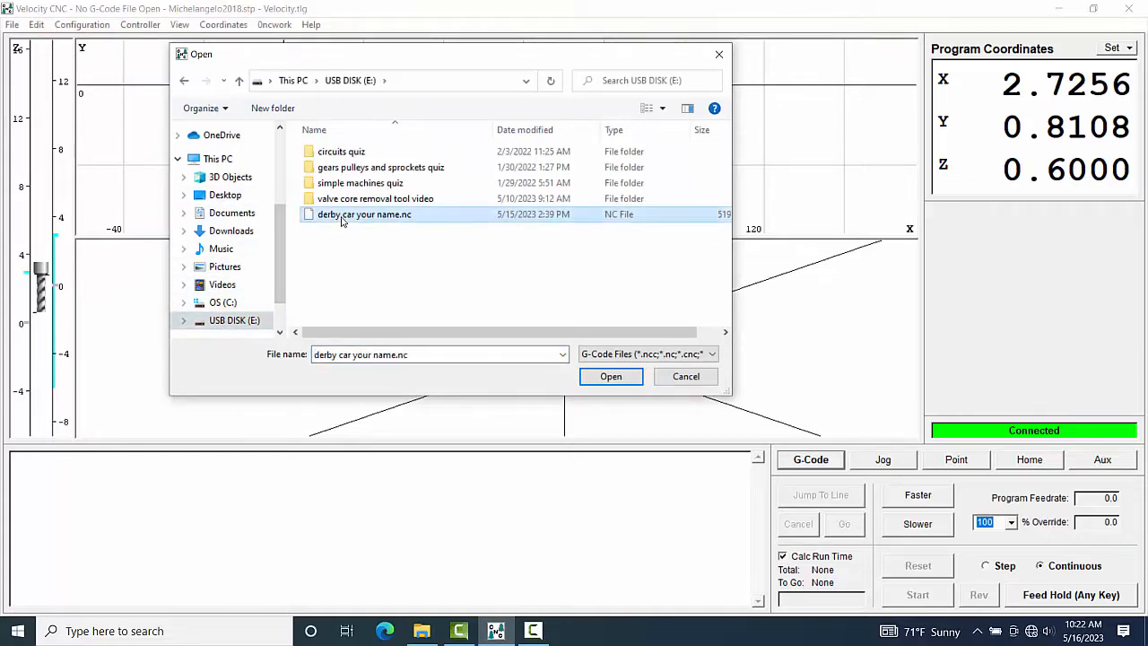
click(611, 375)
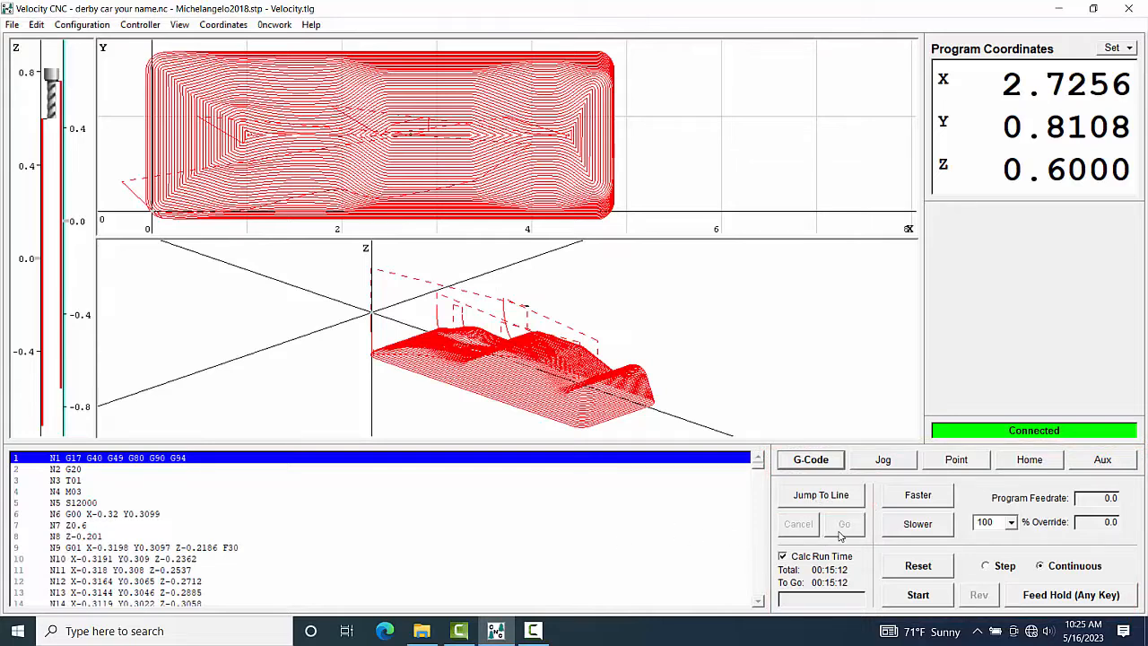
Step: Examine the available feedrate override percentages without changing the override
click(1012, 523)
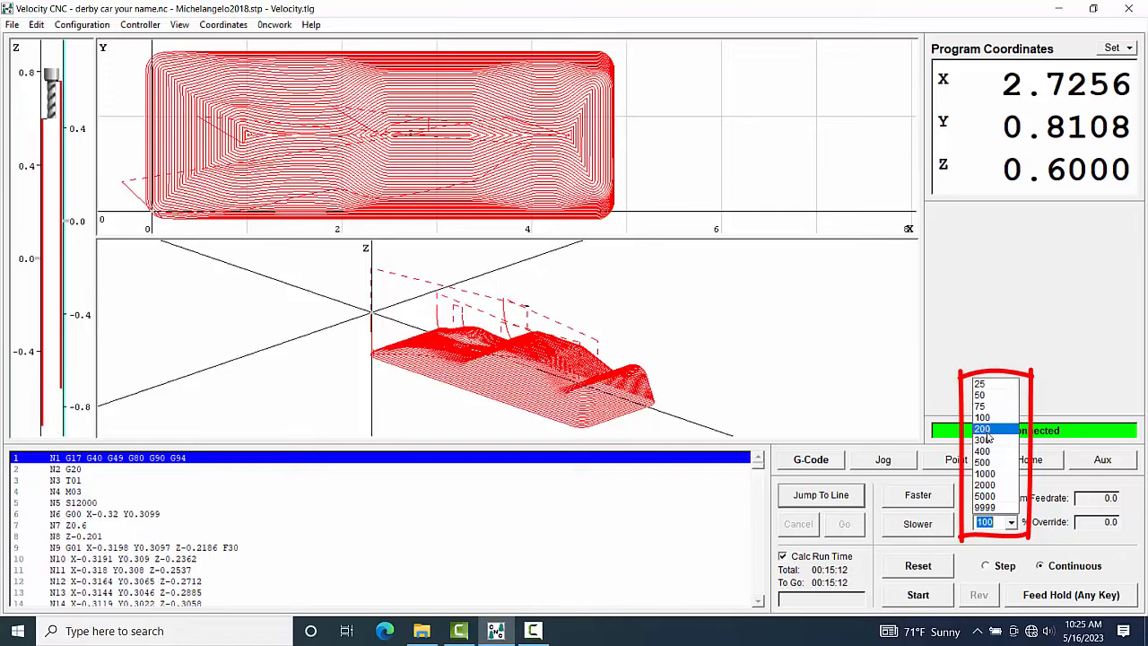
click(985, 538)
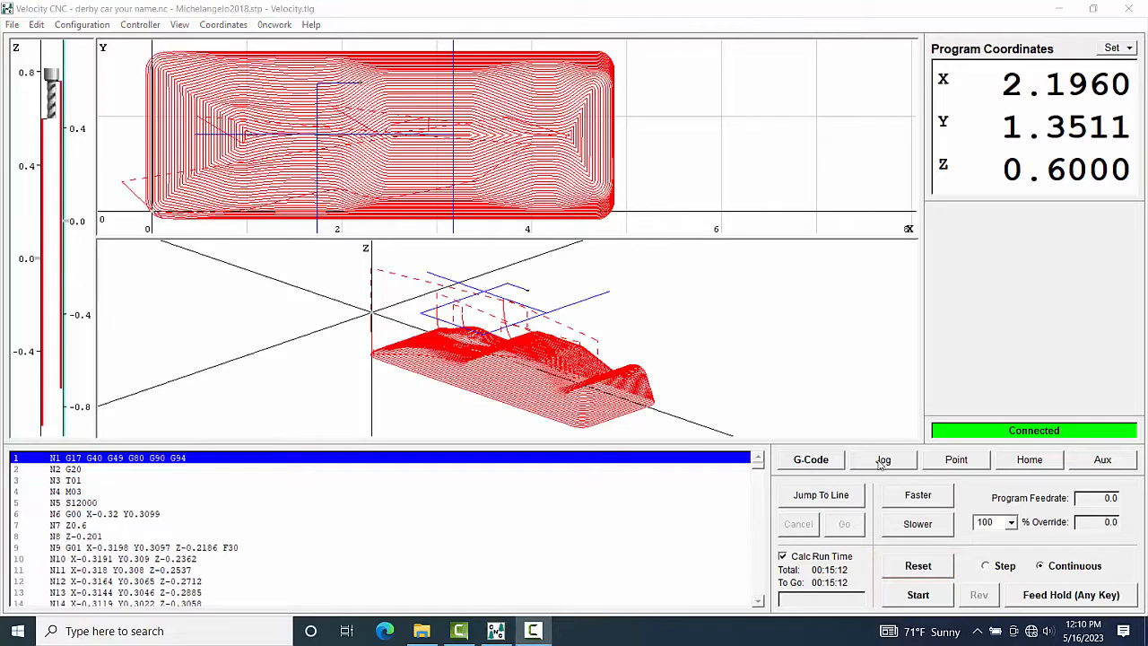
Step: Jog the tool both ways along X, Y and Z in fast continuous mode, ending at about X 0.64, Y 1.73, Z 0.60
click(884, 461)
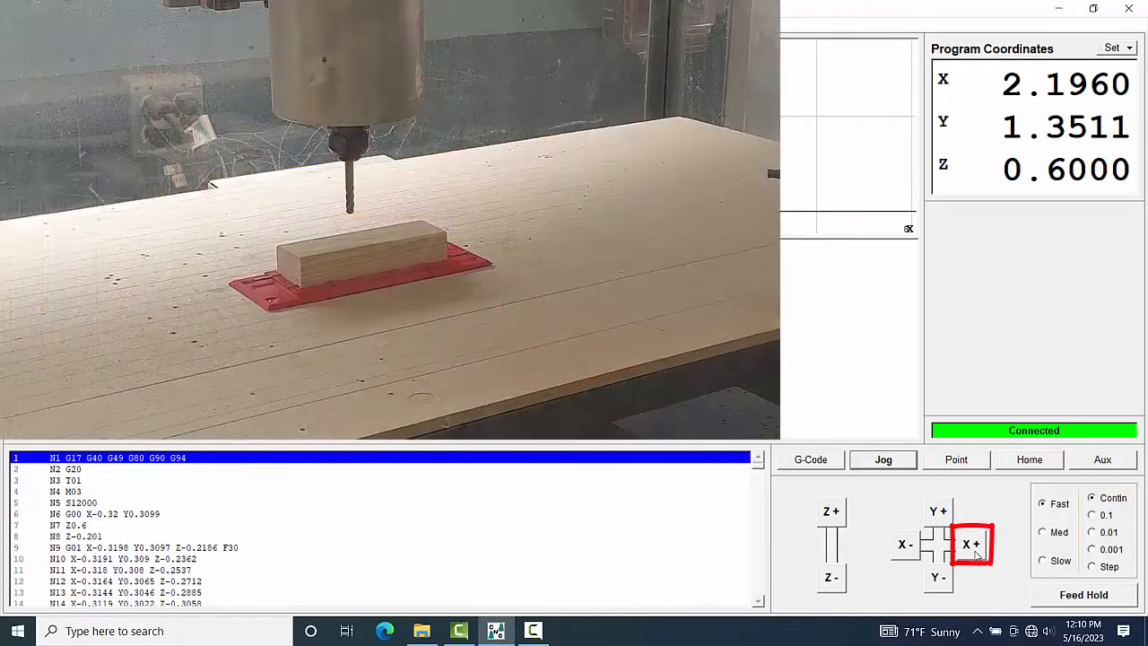
click(975, 553)
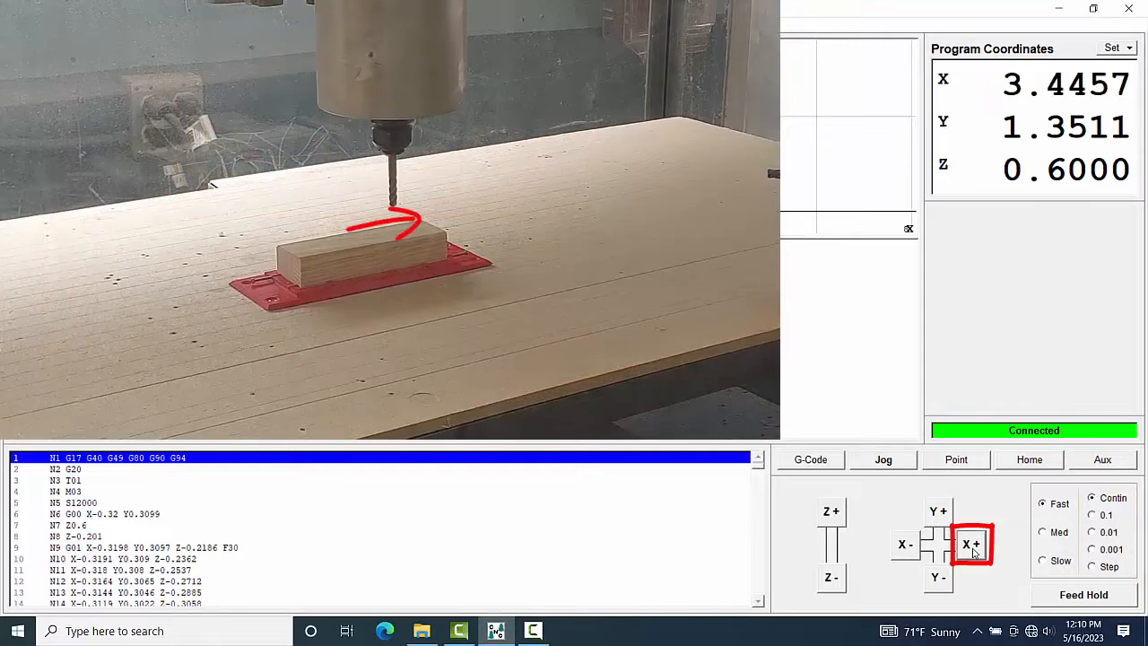
click(906, 549)
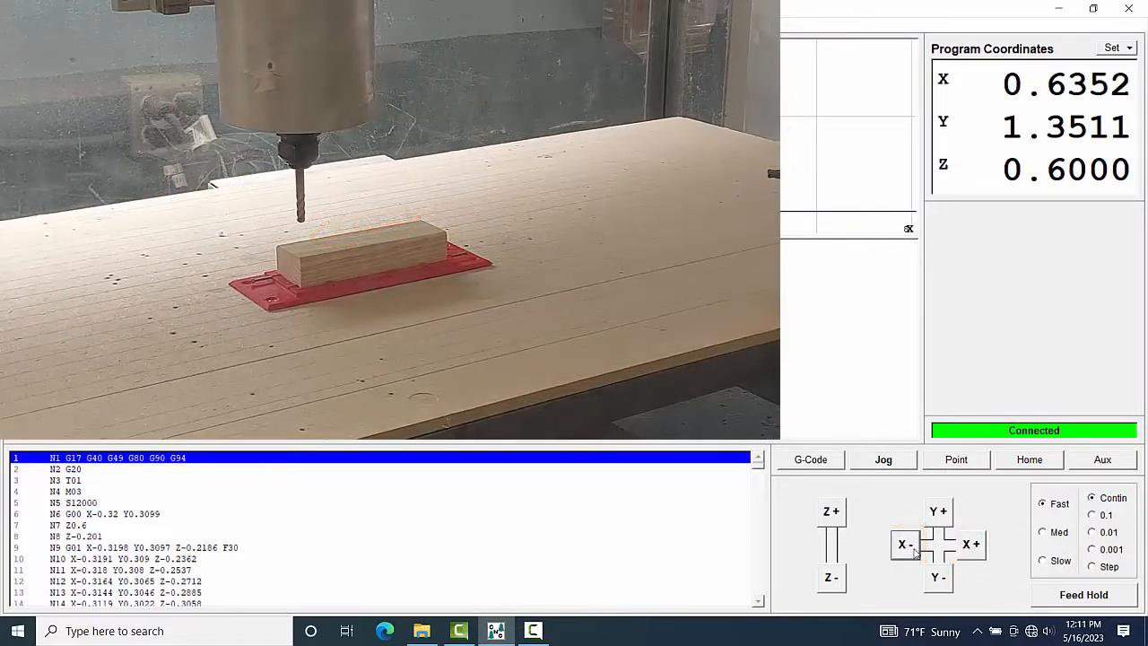
click(938, 578)
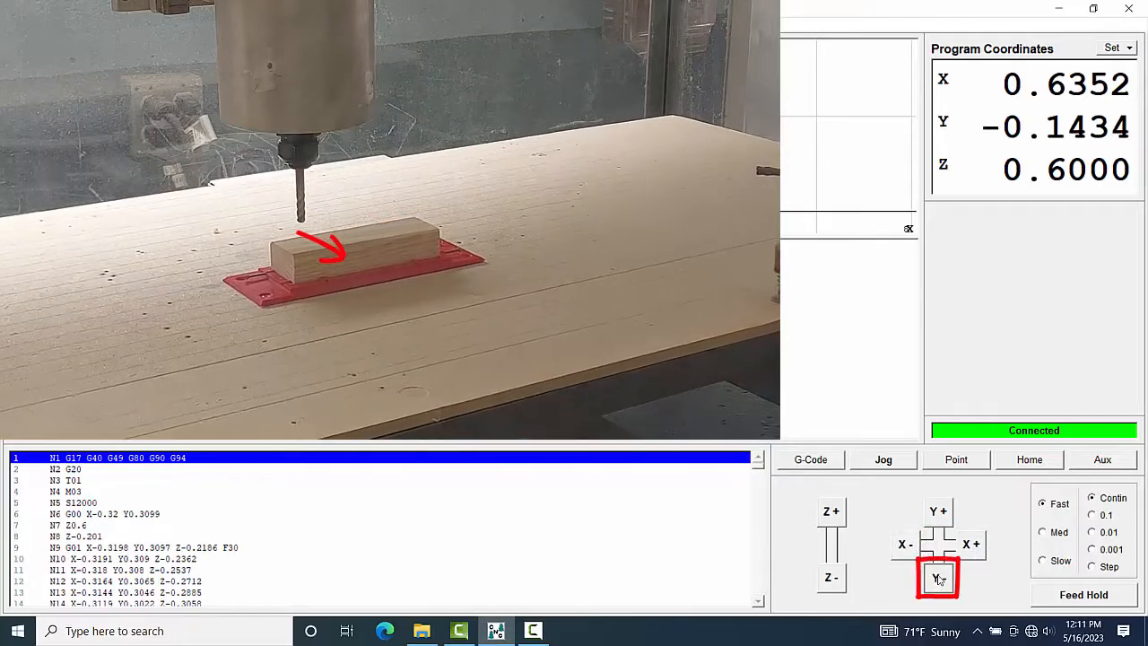
click(937, 513)
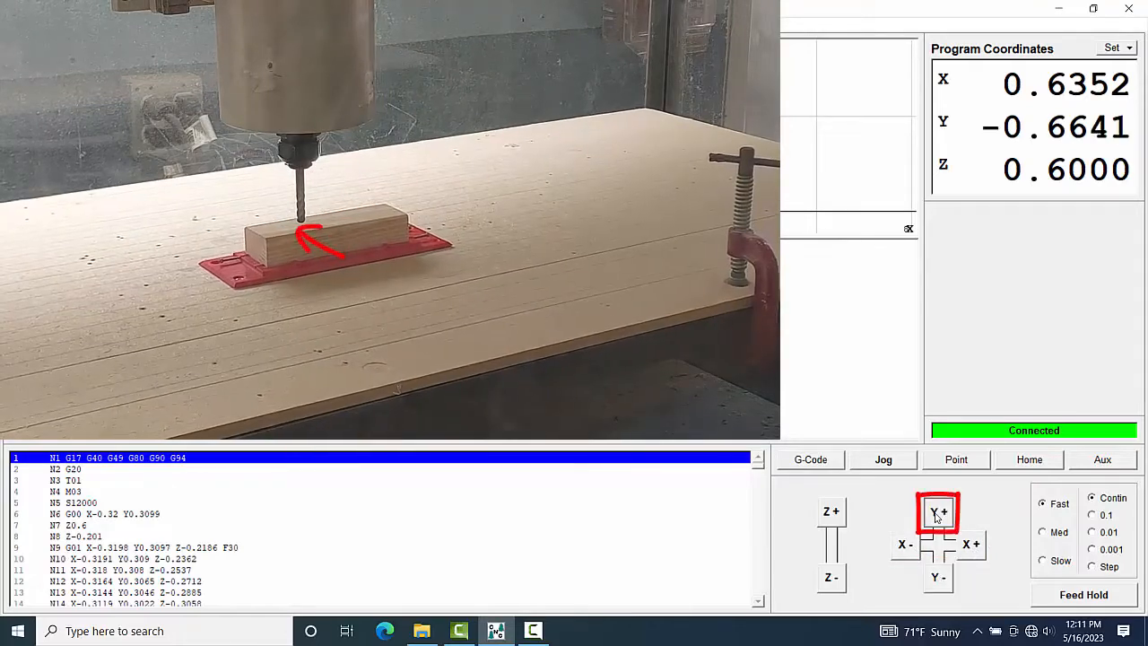
click(832, 513)
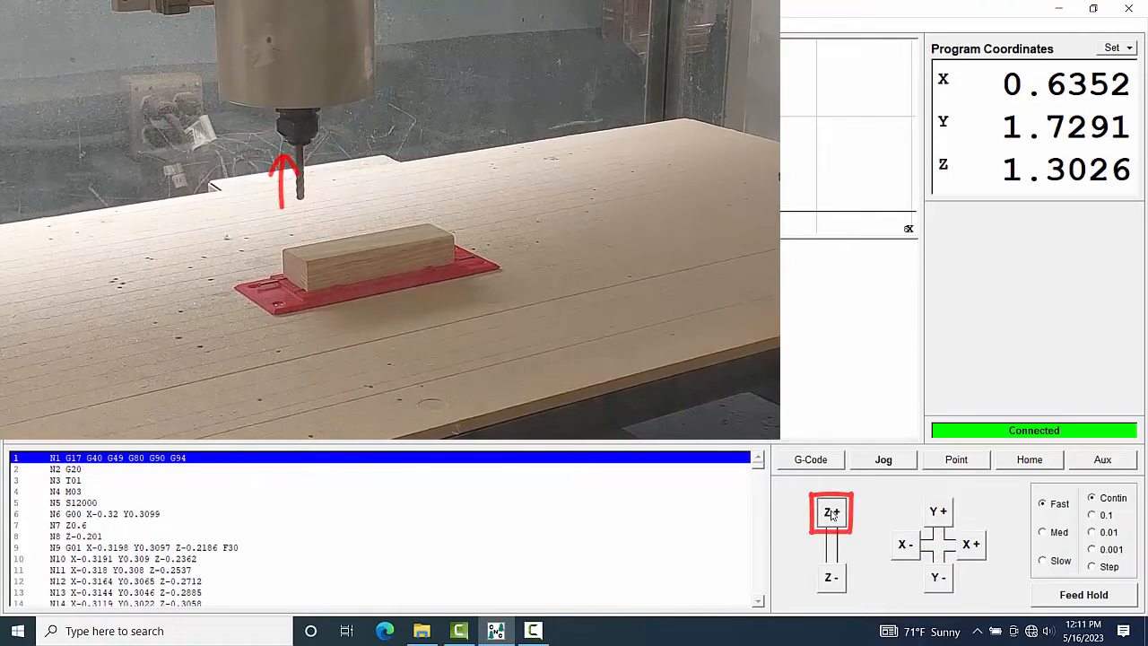
click(831, 578)
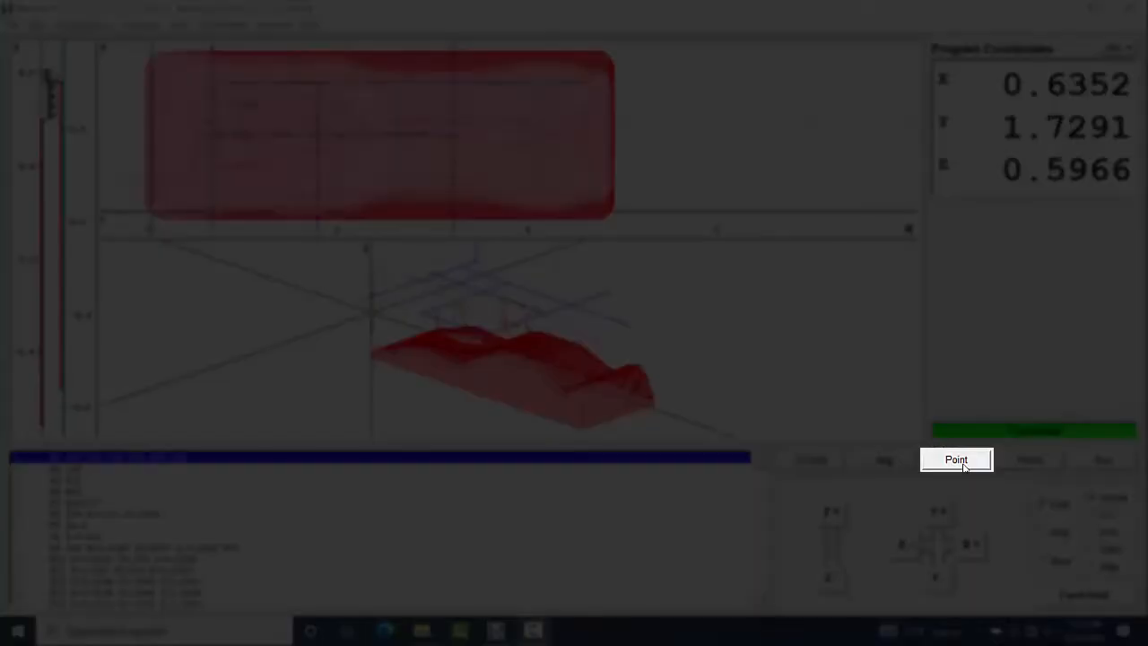
Step: View the point-move settings and include the Z axis in the axes for homing
click(960, 463)
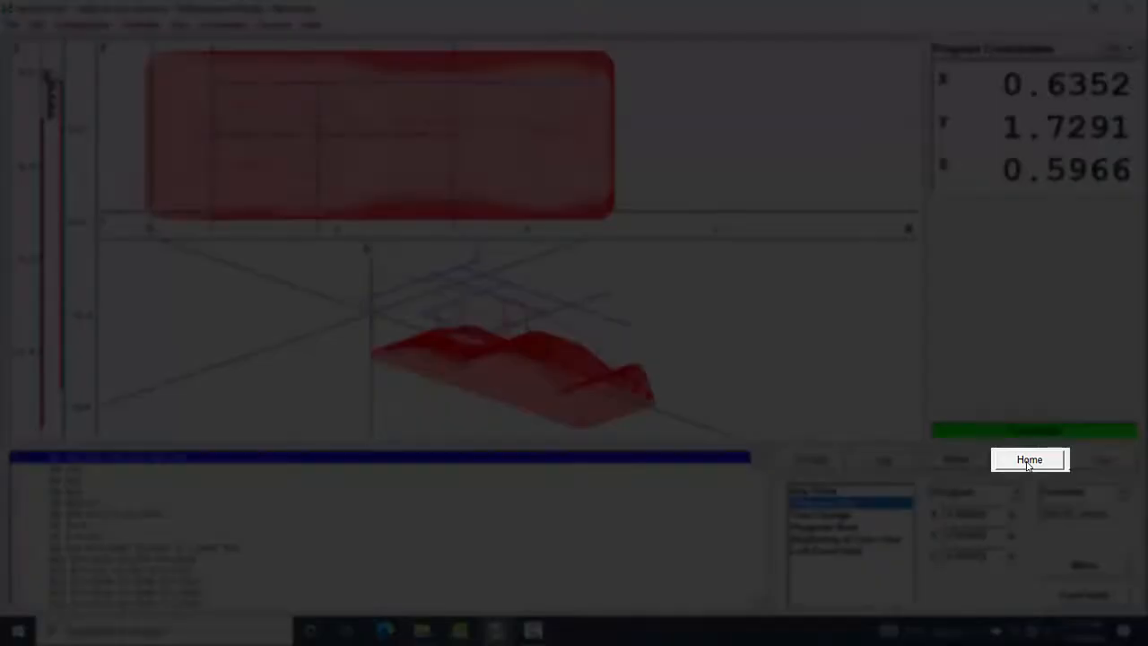
click(1029, 461)
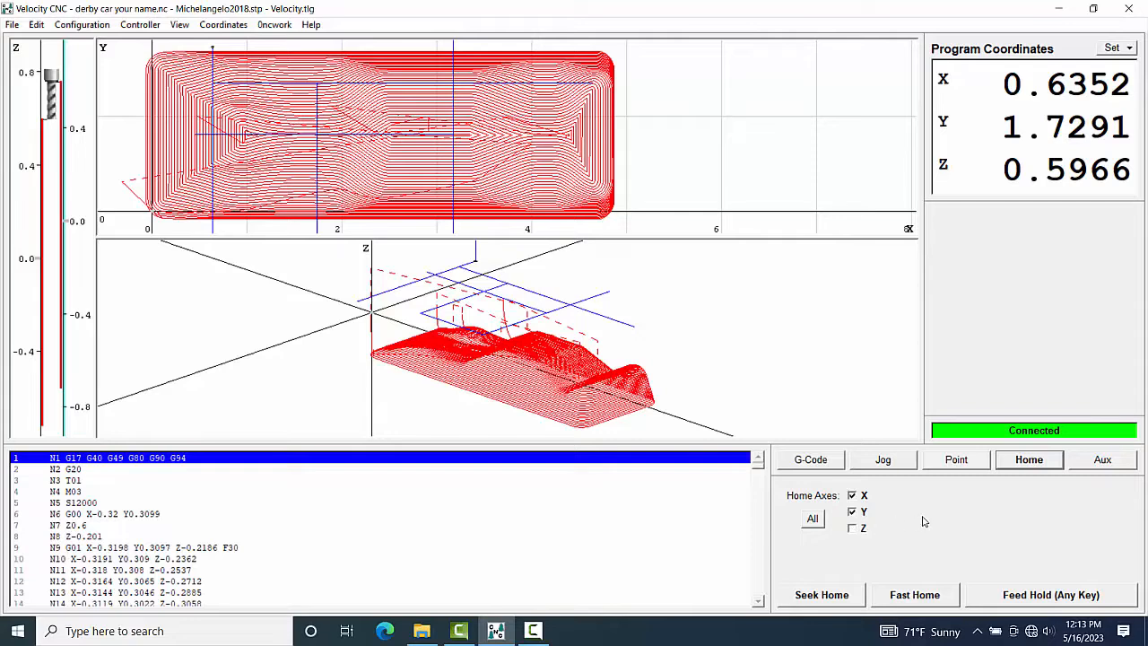
click(853, 529)
Step: Turn on the spindle using the auxiliary controls
click(1096, 461)
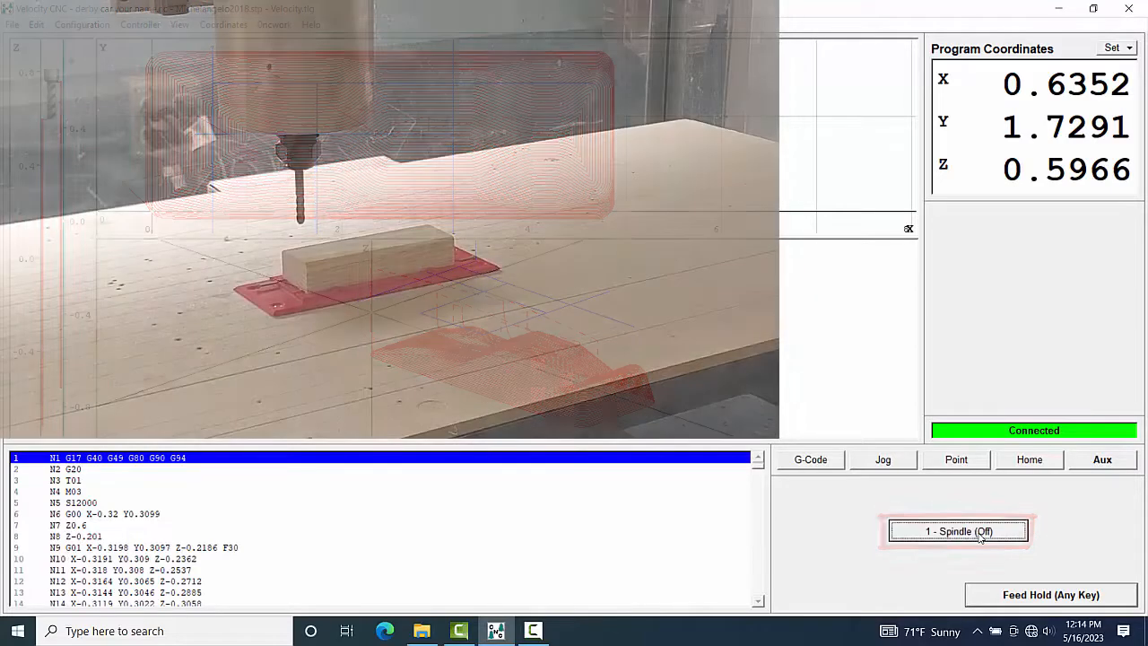
click(980, 536)
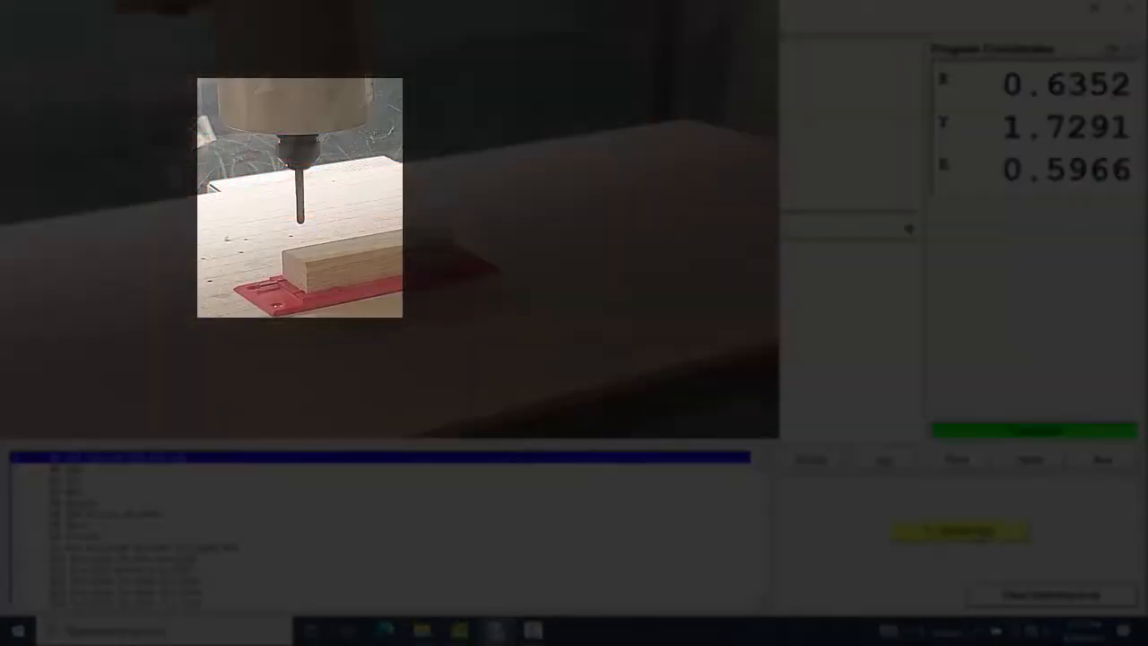